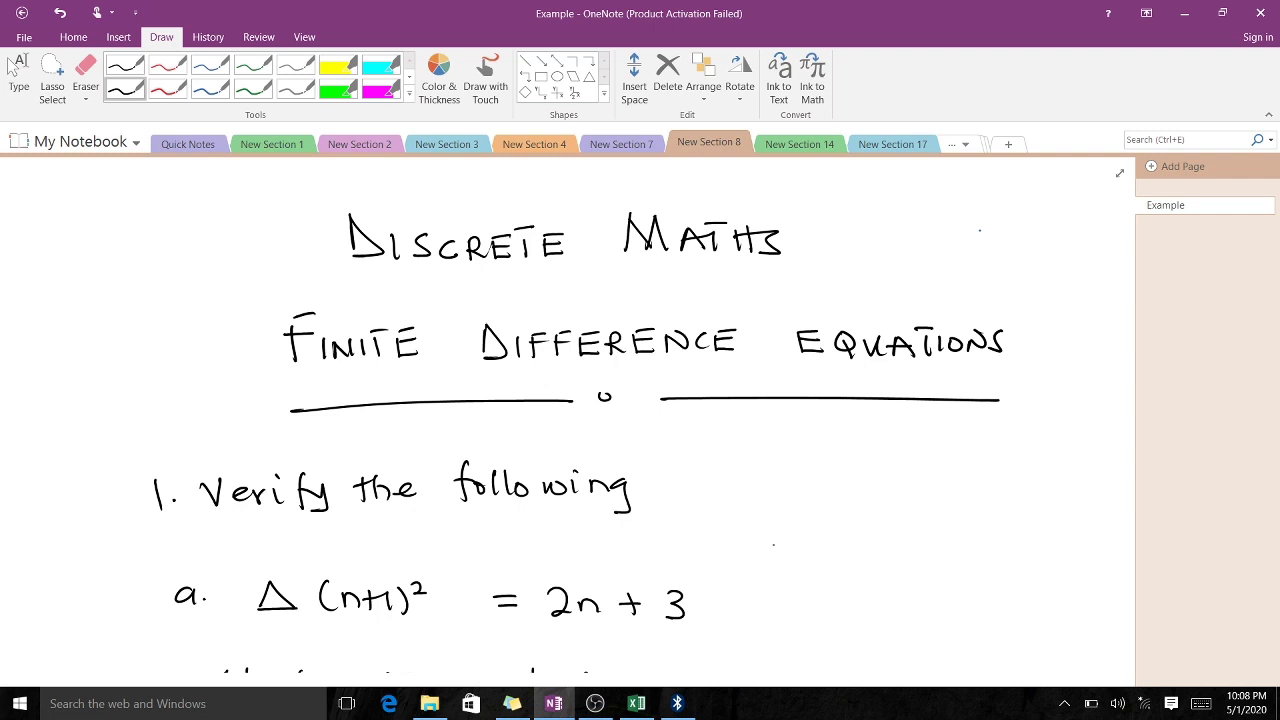
- Select the blue pen from the bottom row of the Draw tab's pen gallery
click(205, 90)
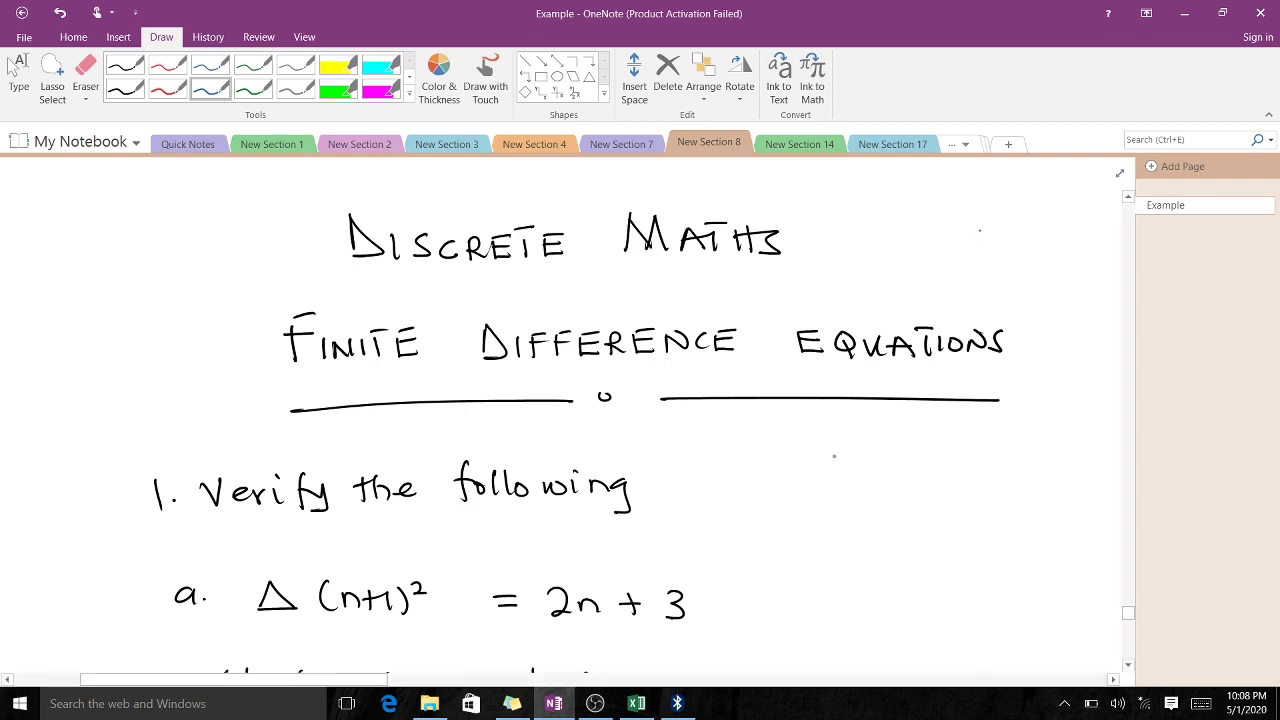
- Handwrite the heading 'forward Difference' in blue beside the exercise
mouse_move(822, 446)
mouse_down()
mouse_move(816, 478)
mouse_move(827, 460)
mouse_up()
drag(834, 470, 886, 458)
mouse_move(896, 460)
mouse_down()
mouse_move(899, 444)
mouse_move(958, 462)
mouse_move(968, 450)
mouse_up()
drag(980, 436, 984, 464)
mouse_move(978, 448)
mouse_down()
mouse_move(992, 446)
mouse_move(992, 460)
mouse_move(1054, 454)
mouse_up()
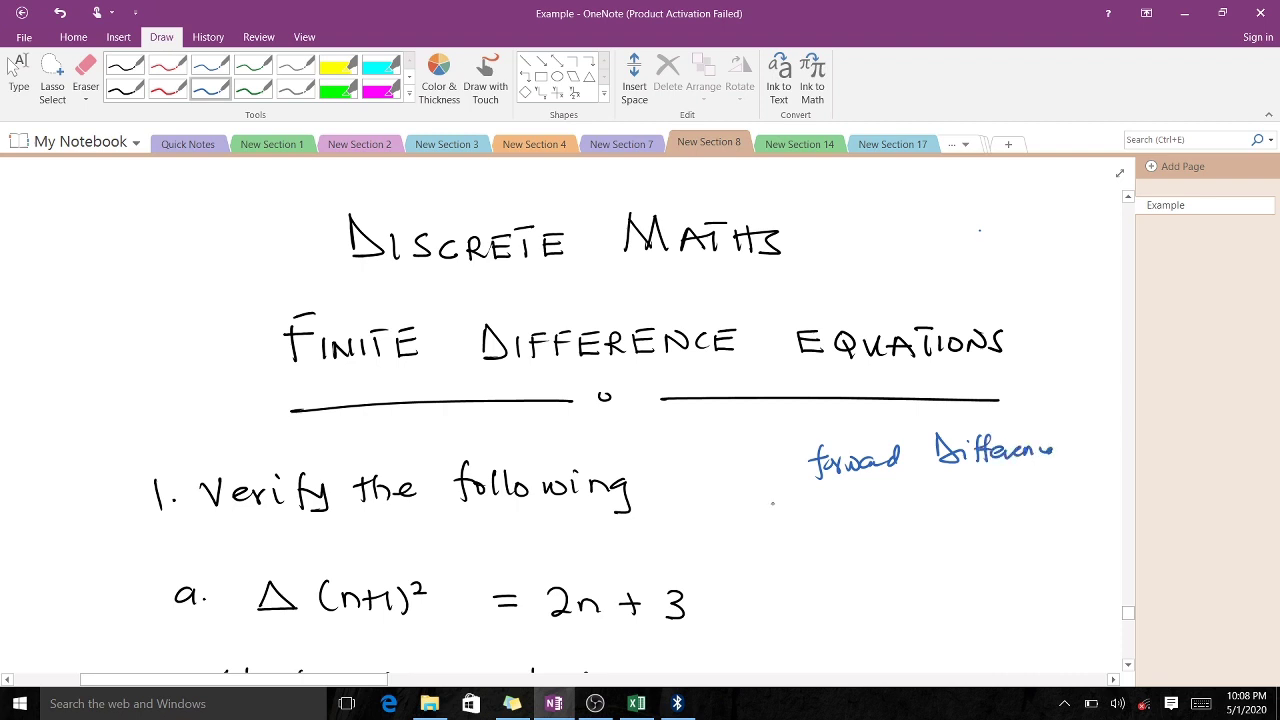
- Write the definition Δy = (y+1) − (y) under the heading
mouse_move(788, 514)
mouse_down()
mouse_move(794, 498)
mouse_move(806, 517)
mouse_move(785, 517)
mouse_up()
mouse_move(812, 503)
mouse_down()
mouse_move(818, 522)
mouse_move(857, 503)
mouse_up()
drag(848, 511, 879, 508)
mouse_move(886, 493)
mouse_down()
mouse_move(876, 516)
mouse_move(890, 507)
mouse_up()
drag(884, 500, 957, 498)
mouse_move(963, 486)
mouse_down()
mouse_move(955, 510)
mouse_move(869, 515)
mouse_move(970, 504)
mouse_up()
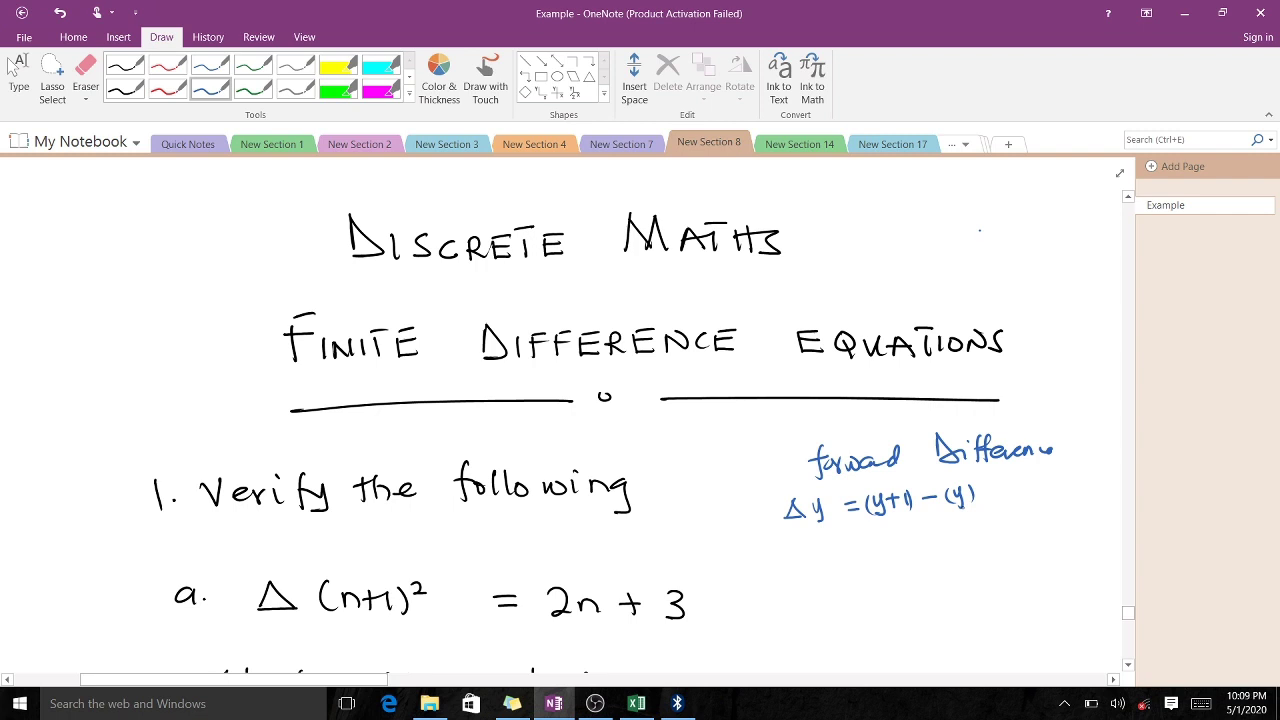
click(799, 476)
- Draw a number line with points labelled yᵢ₋₁ and yᵢ, and a Δ above the middle
click(906, 571)
drag(900, 586, 906, 608)
mouse_move(906, 571)
mouse_down()
mouse_move(980, 564)
mouse_move(977, 597)
mouse_move(997, 594)
mouse_up()
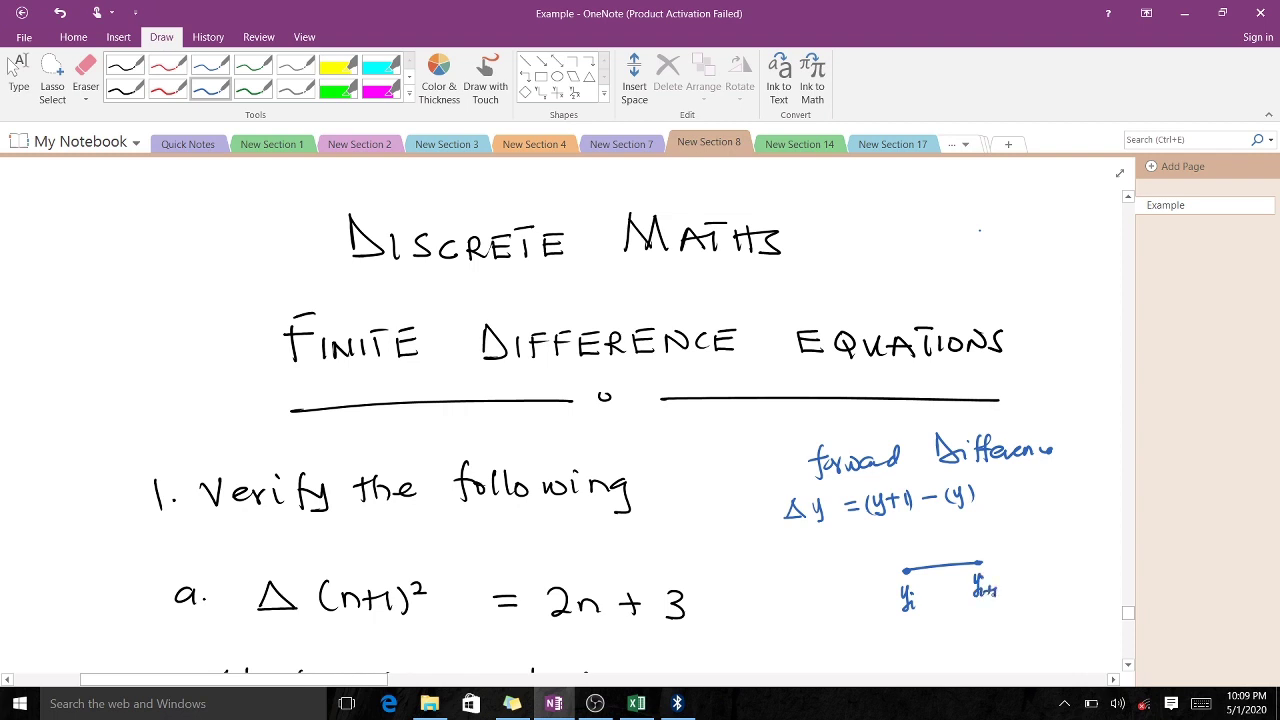
mouse_move(904, 571)
mouse_down()
mouse_move(843, 573)
mouse_move(826, 620)
mouse_move(843, 608)
mouse_up()
click(840, 572)
drag(848, 606, 848, 622)
mouse_move(900, 545)
mouse_down()
mouse_move(895, 561)
mouse_move(901, 546)
mouse_up()
- Write Δyᵢ = yᵢ₊₁ − yᵢ below the number line
scroll(872, 607, down, 1)
scroll(872, 607, down, 1)
mouse_move(870, 606)
mouse_down()
mouse_move(888, 633)
mouse_move(920, 617)
mouse_up()
drag(908, 623, 943, 624)
mouse_move(946, 606)
mouse_down()
mouse_move(948, 622)
mouse_move(958, 614)
mouse_up()
mouse_move(962, 606)
mouse_down()
mouse_move(962, 620)
mouse_move(986, 604)
mouse_up()
drag(989, 594, 991, 623)
drag(1002, 604, 1003, 614)
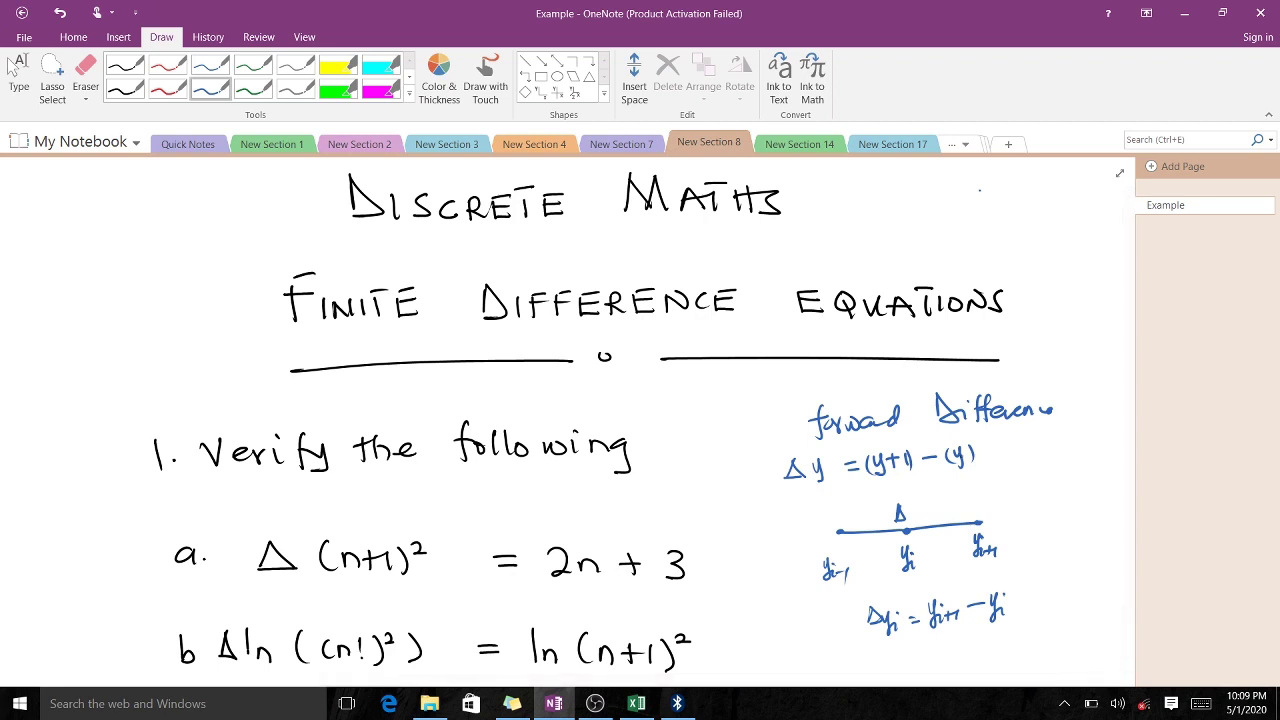
- Scroll down to the SOLN section showing part a's expansion ending in = 2n + 3
scroll(600, 415, down, 4)
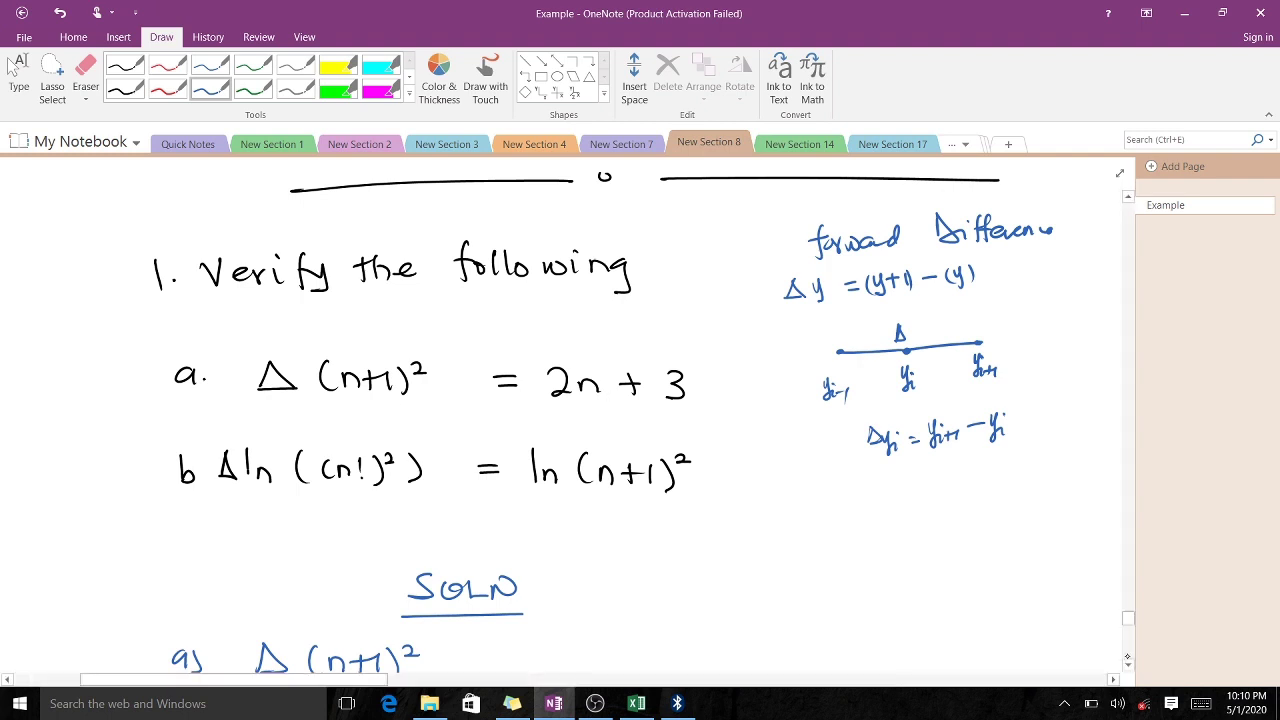
scroll(645, 415, down, 8)
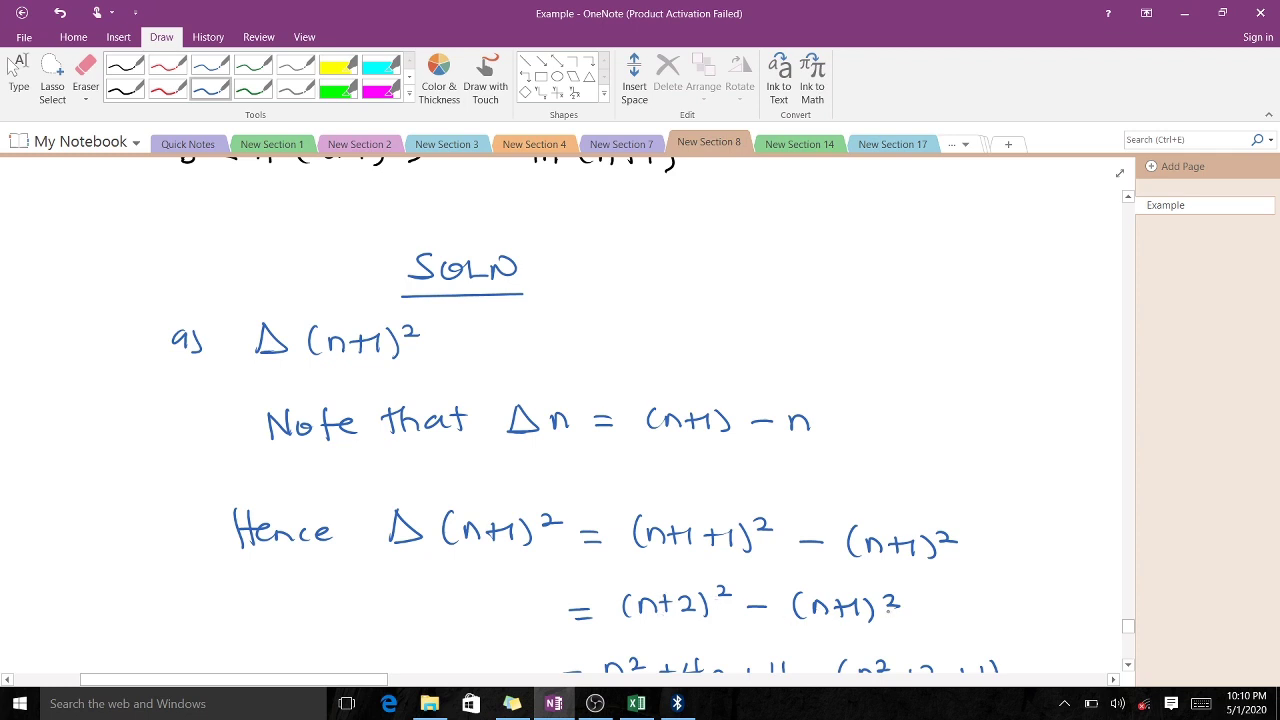
scroll(653, 415, down, 4)
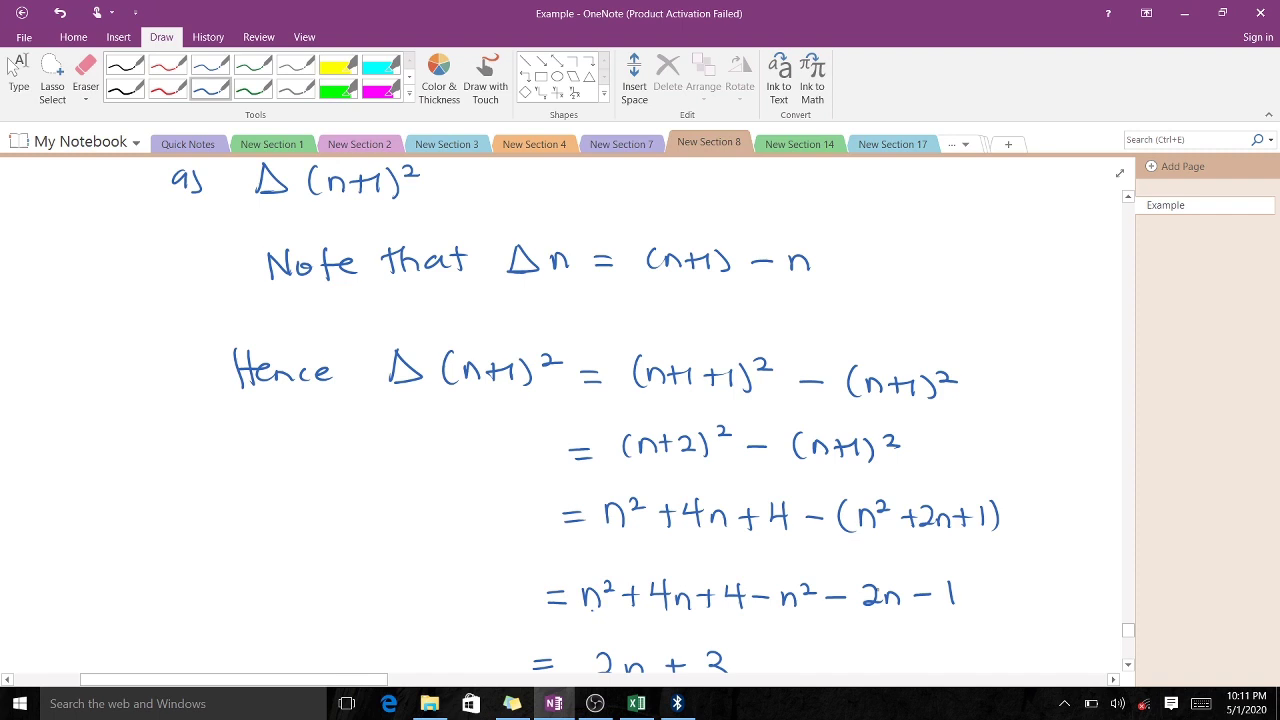
scroll(1110, 657, down, 2)
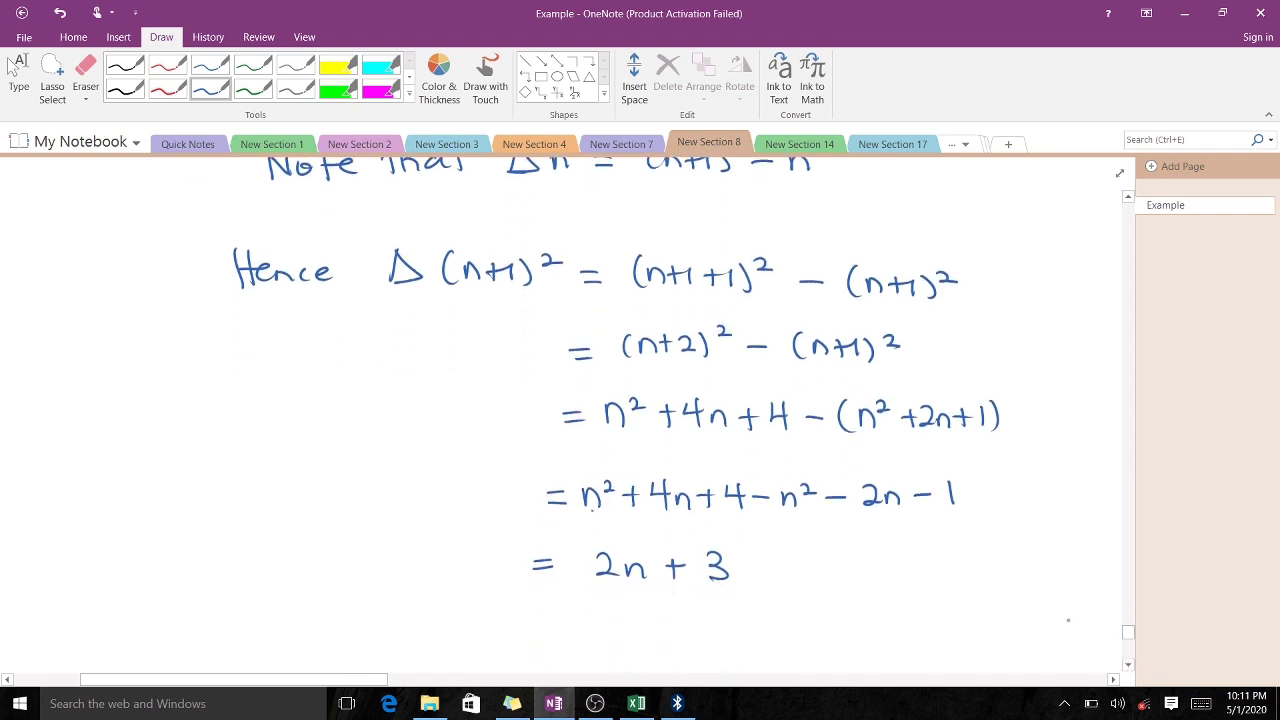
- In red ink, tick both n² terms and the 2n, then box the final '= 2n + 3'
click(167, 88)
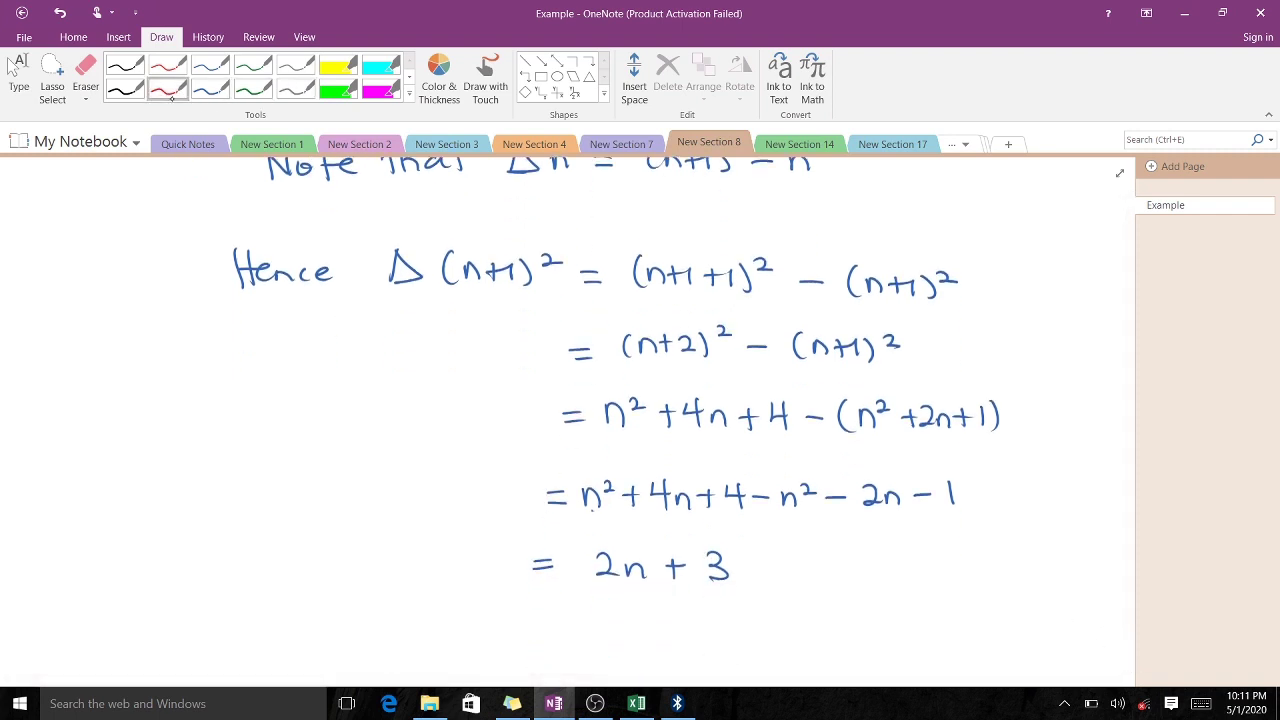
drag(584, 518, 601, 516)
drag(783, 516, 796, 512)
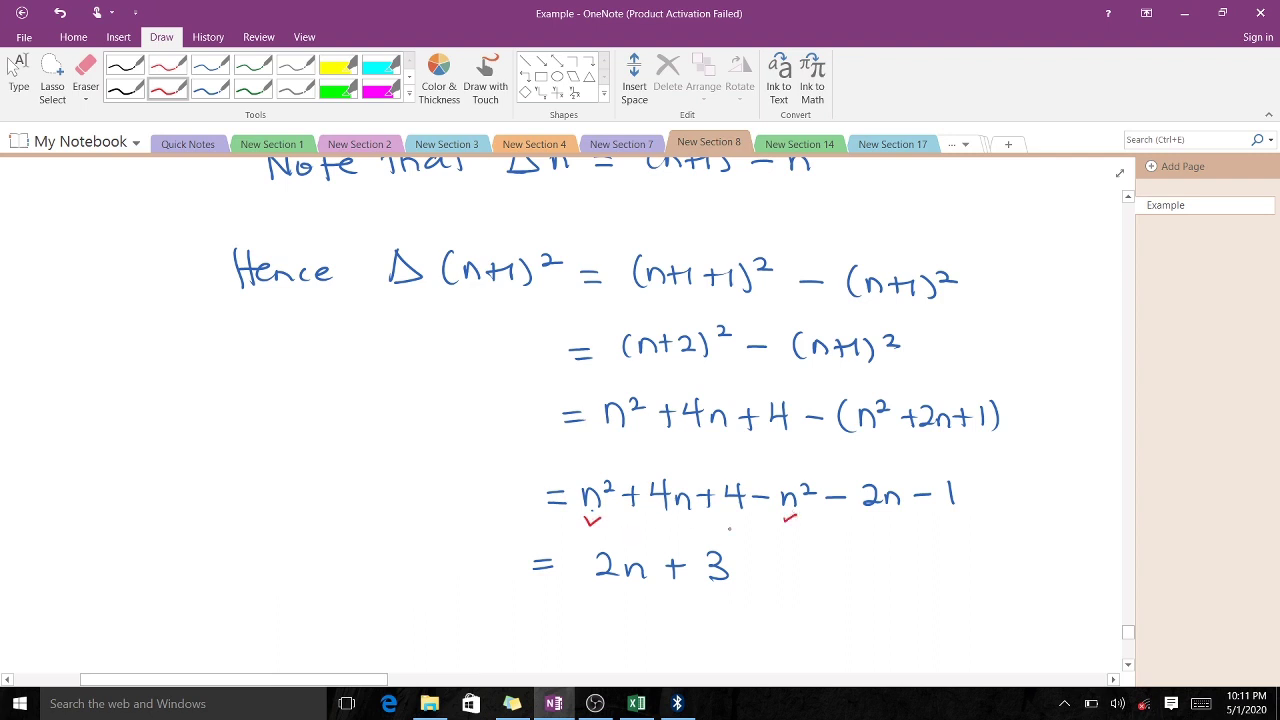
drag(611, 590, 622, 588)
mouse_move(579, 537)
mouse_down()
mouse_move(579, 603)
mouse_move(605, 609)
mouse_move(779, 534)
mouse_move(774, 589)
mouse_up()
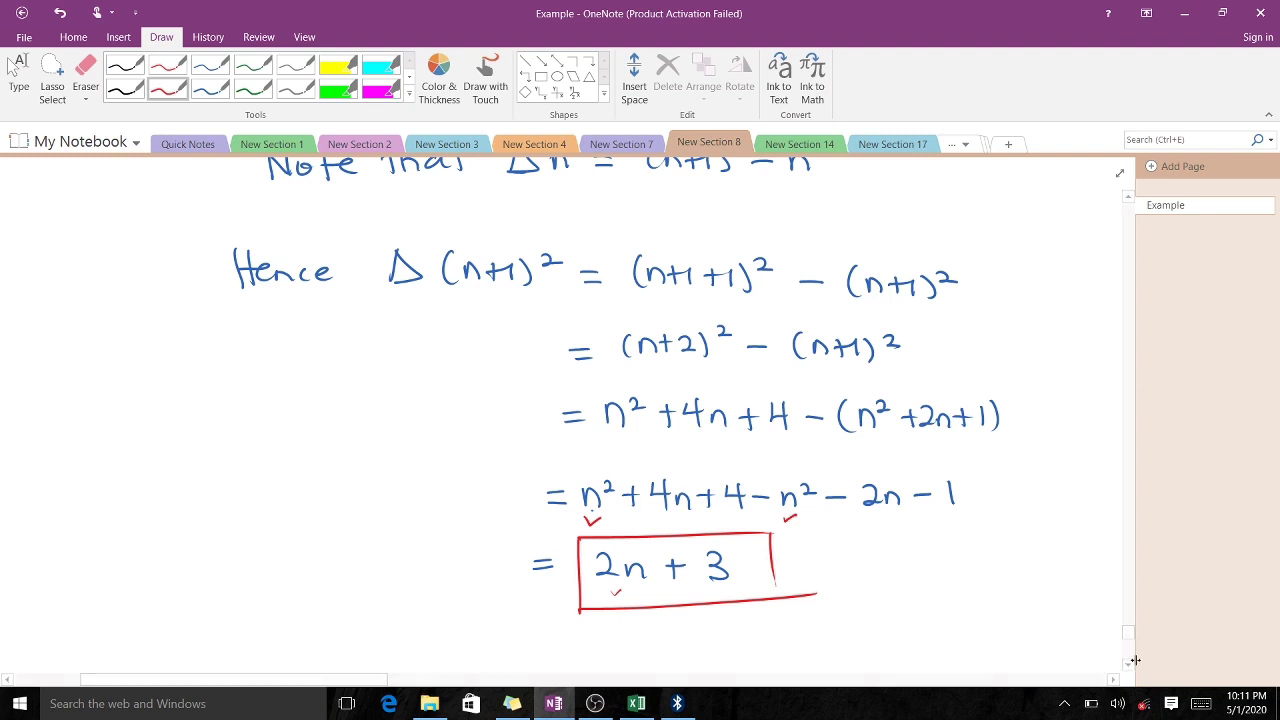
scroll(684, 392, down, 4)
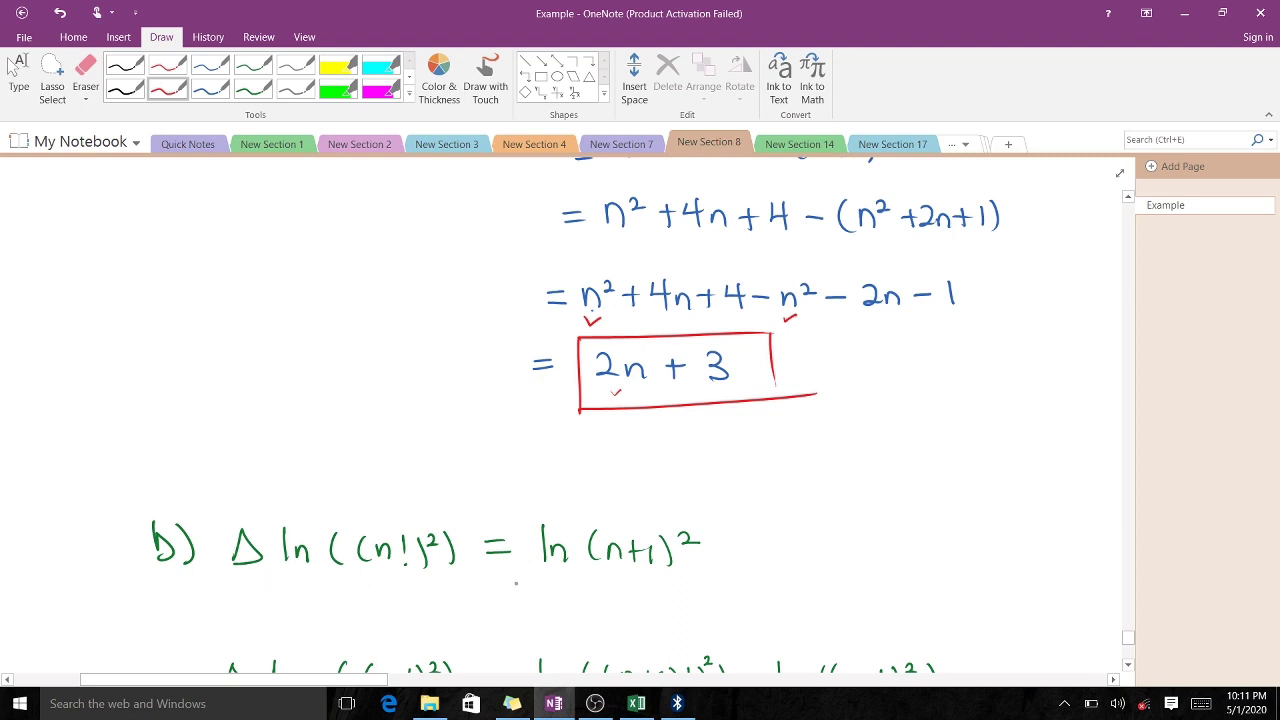
- Tick (n!)² and (n+1)² in part b, then write 'ln' and a double-underlined 'log' beside it
drag(366, 591, 381, 587)
drag(612, 581, 623, 577)
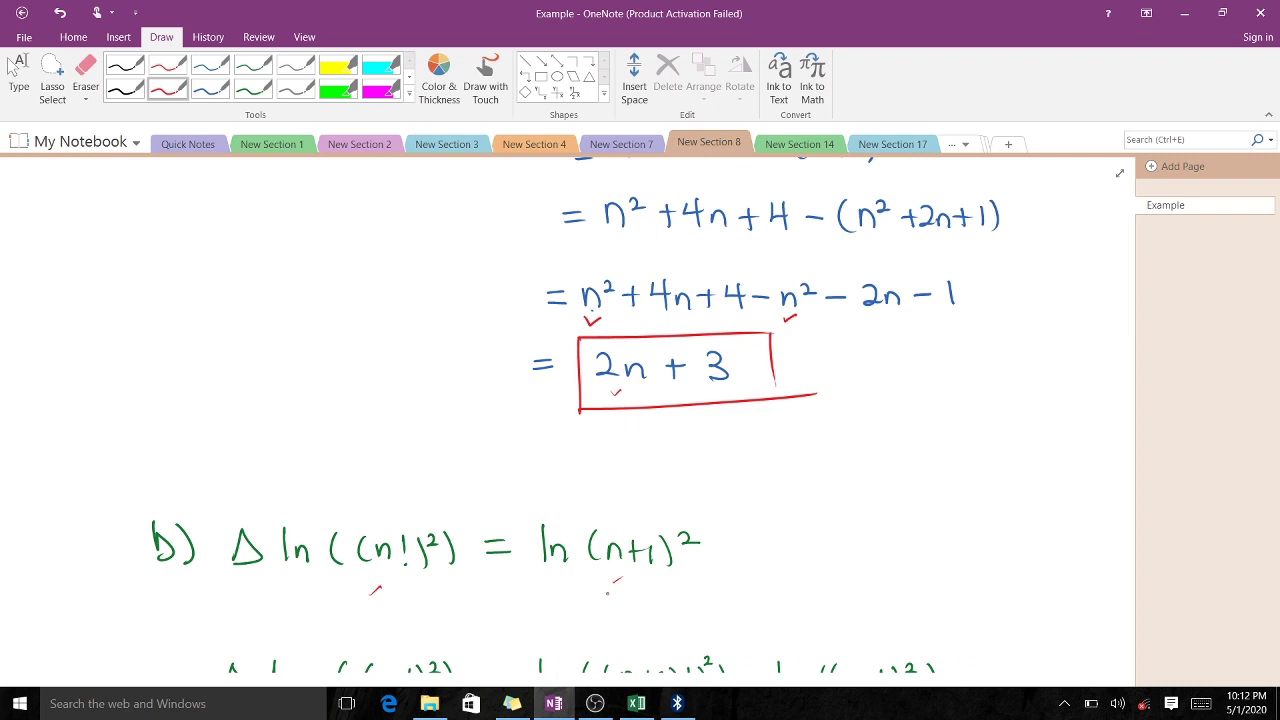
drag(816, 475, 818, 507)
mouse_move(818, 500)
mouse_down()
mouse_move(826, 491)
mouse_move(834, 506)
mouse_up()
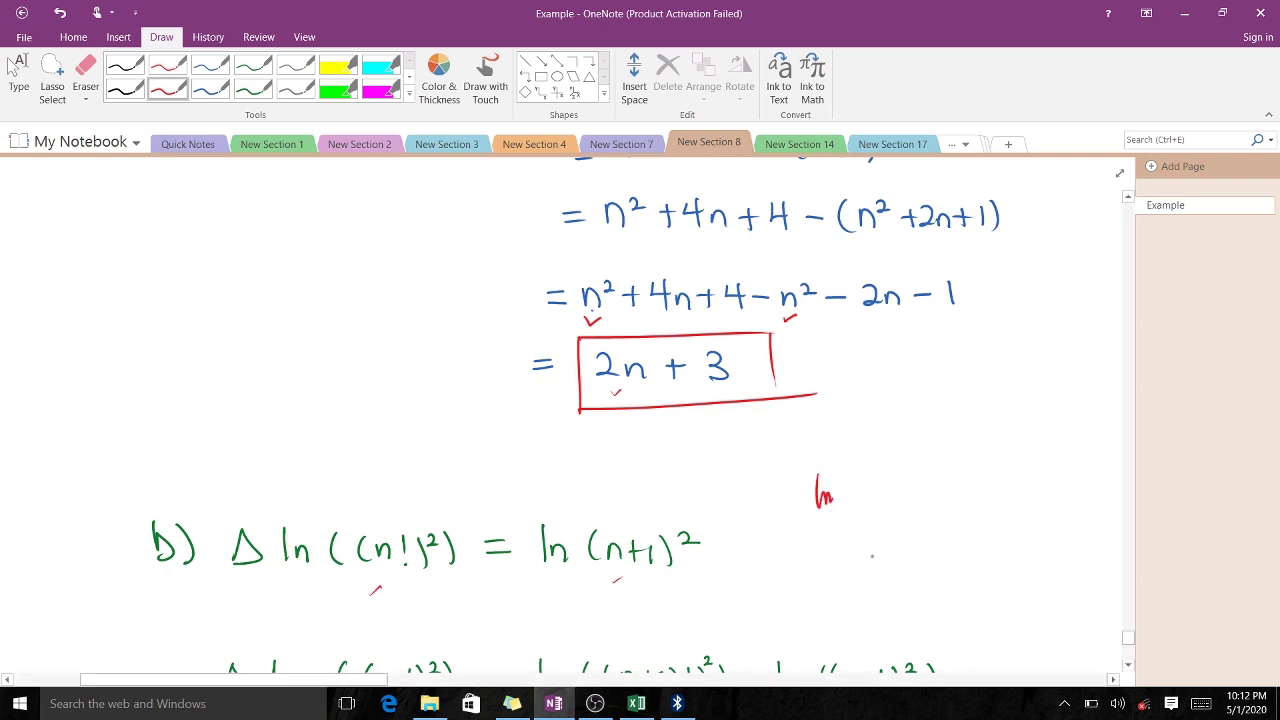
drag(912, 475, 930, 507)
scroll(1050, 646, down, 5)
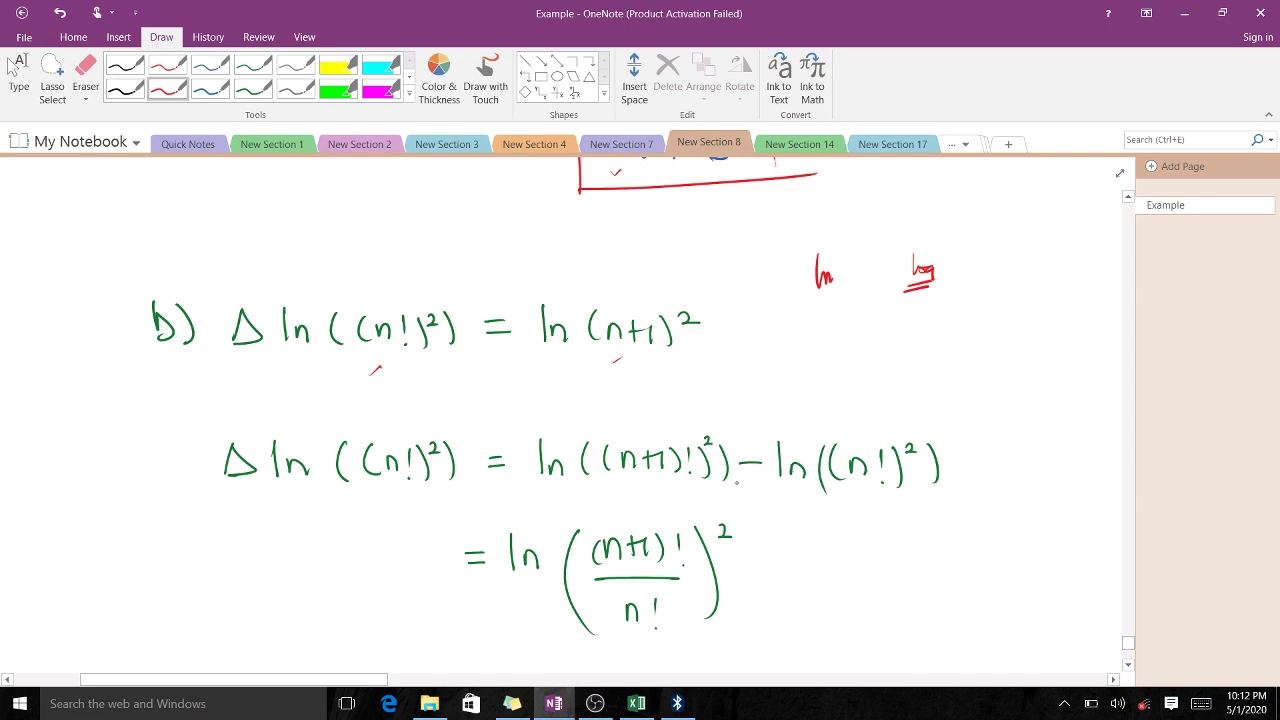
- Tick the n!, write the red rule 'log a − log b' → 'log(a/b)', and box log(a/b)
drag(386, 493, 404, 488)
drag(921, 515, 923, 536)
mouse_move(934, 524)
mouse_down()
mouse_move(939, 543)
mouse_move(1028, 521)
mouse_move(1035, 540)
mouse_move(1062, 525)
mouse_up()
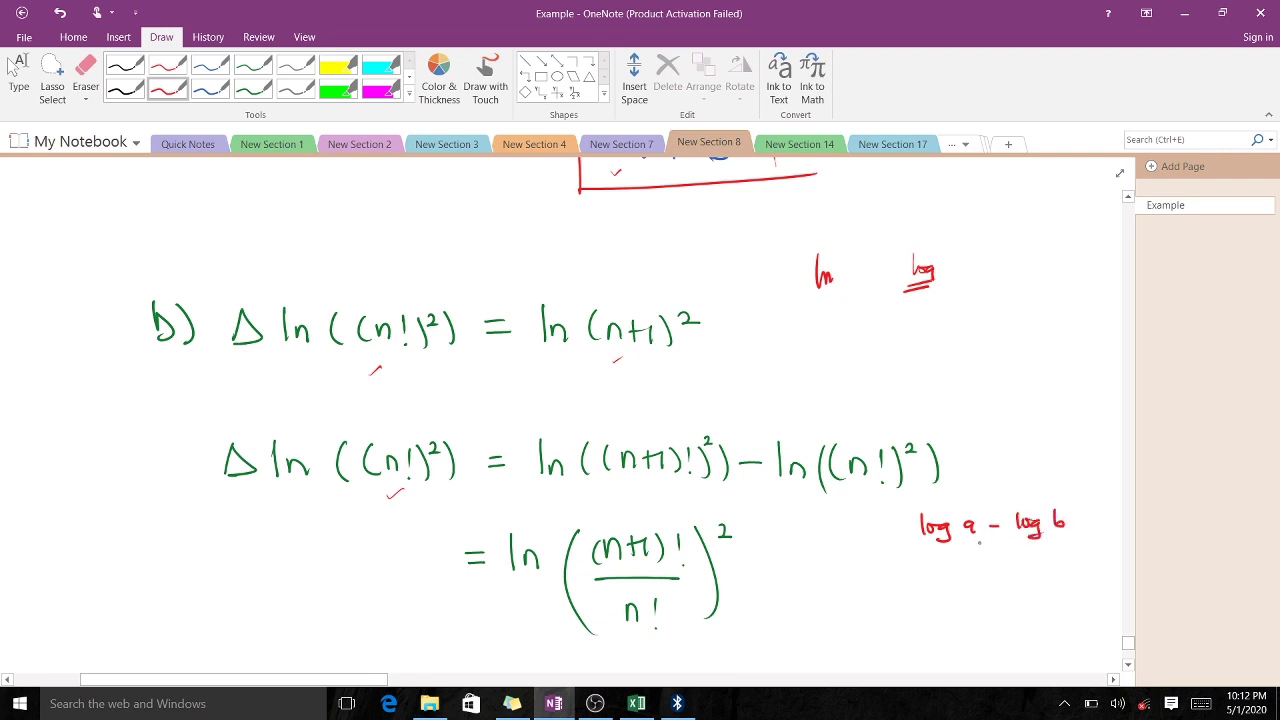
mouse_move(915, 562)
mouse_down()
mouse_move(917, 590)
mouse_move(931, 578)
mouse_move(934, 597)
mouse_move(987, 570)
mouse_move(980, 588)
mouse_move(1006, 592)
mouse_up()
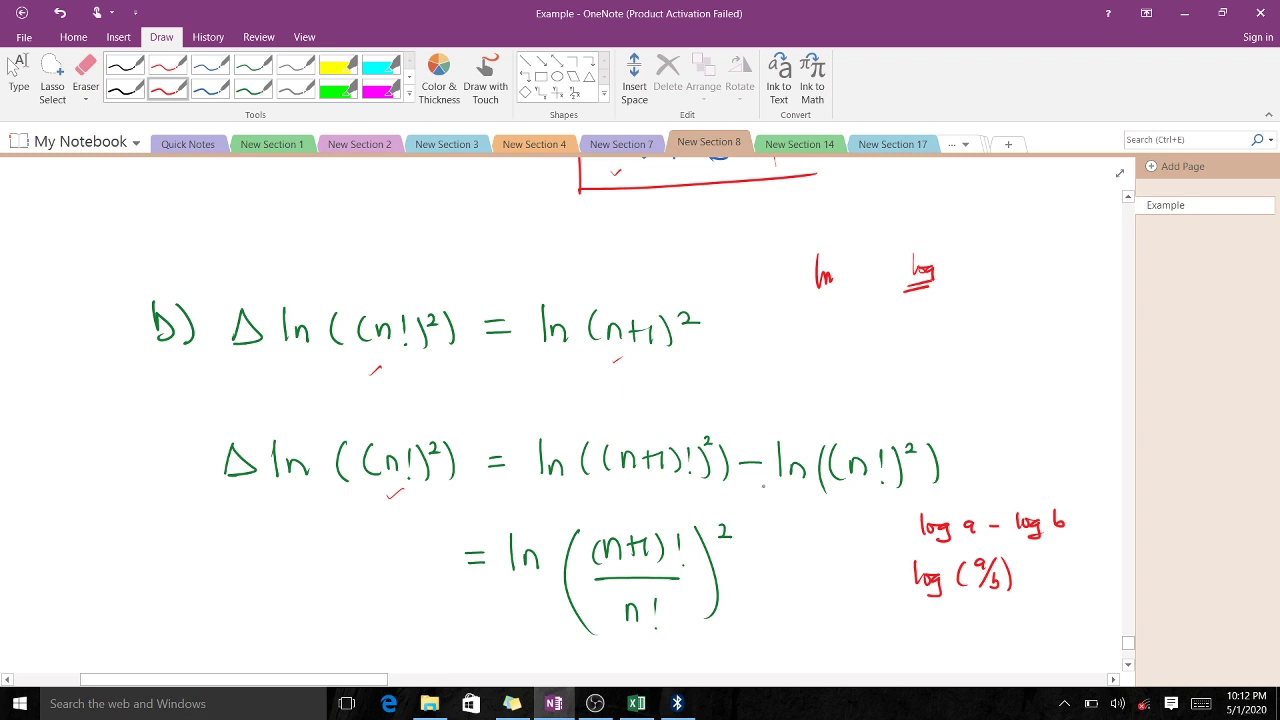
mouse_move(895, 552)
mouse_down()
mouse_move(896, 605)
mouse_move(1063, 594)
mouse_up()
mouse_move(892, 548)
mouse_down()
mouse_move(1050, 541)
mouse_move(1046, 596)
mouse_up()
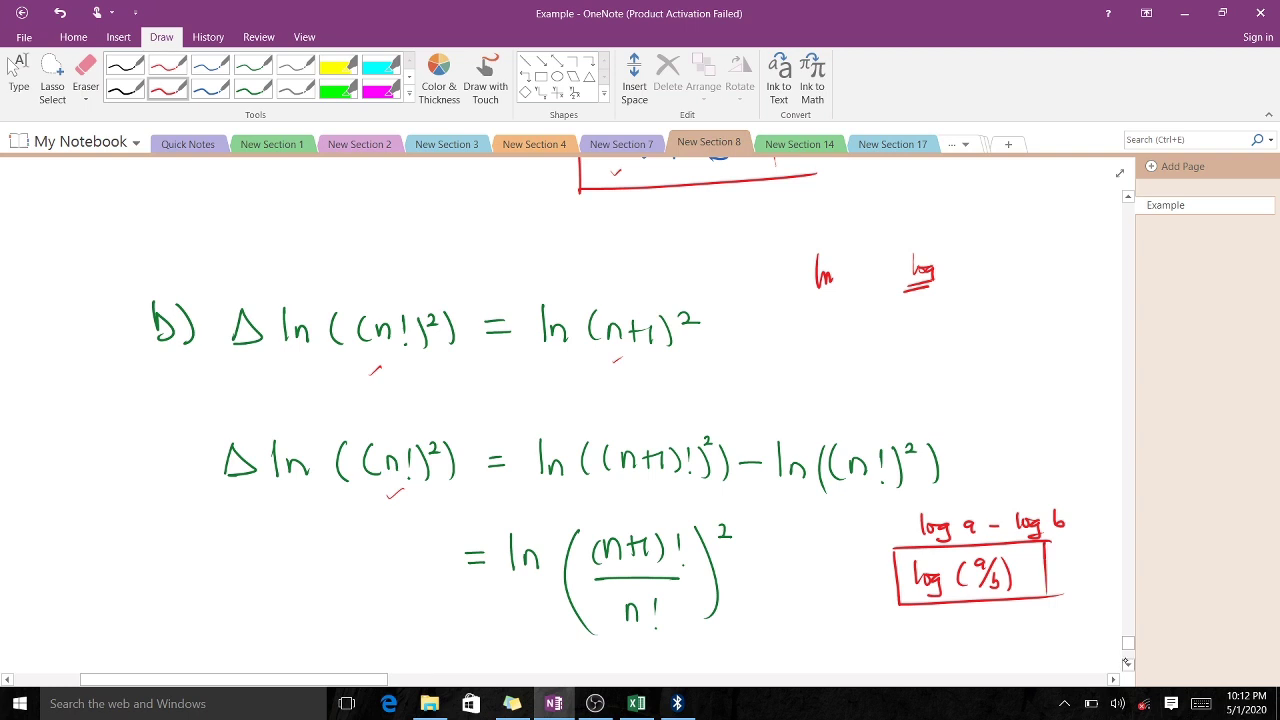
scroll(1013, 625, down, 3)
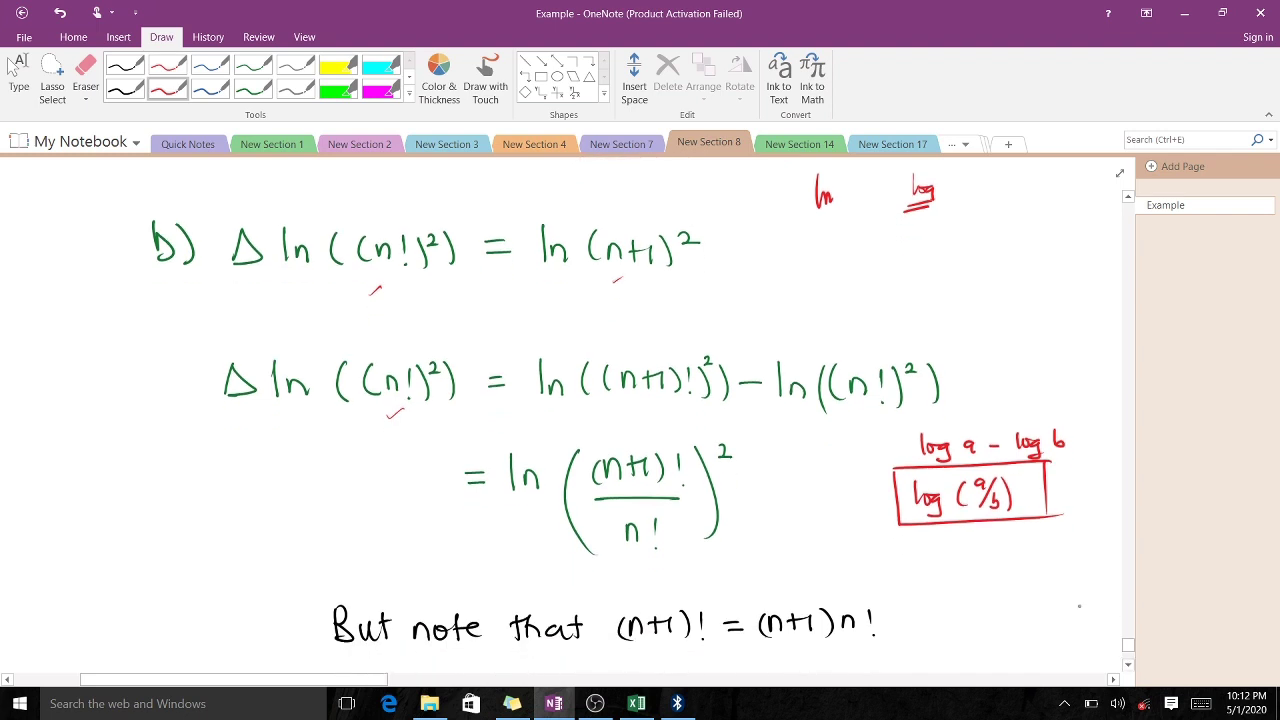
- Write '5! =' in black ink and erase the mistaken 4
click(125, 89)
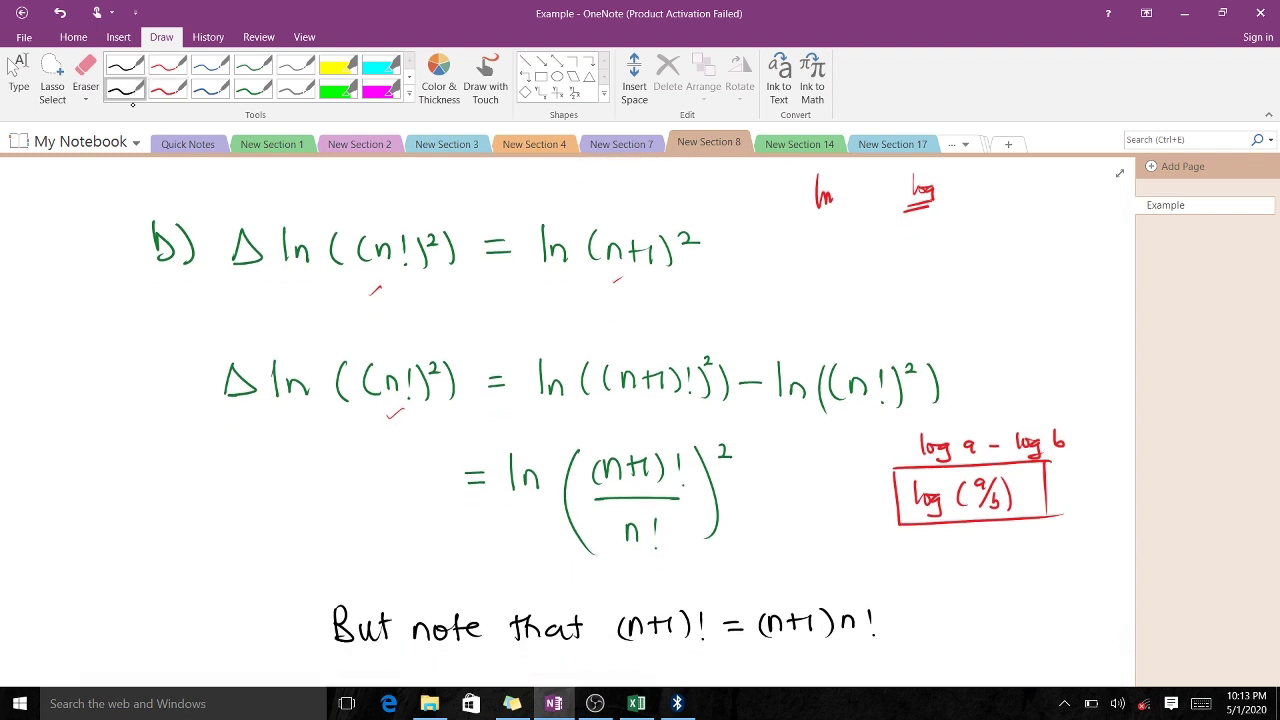
mouse_move(947, 549)
mouse_down()
mouse_move(942, 566)
mouse_move(983, 556)
mouse_up()
click(961, 566)
drag(975, 561, 1010, 558)
drag(1006, 548, 1006, 566)
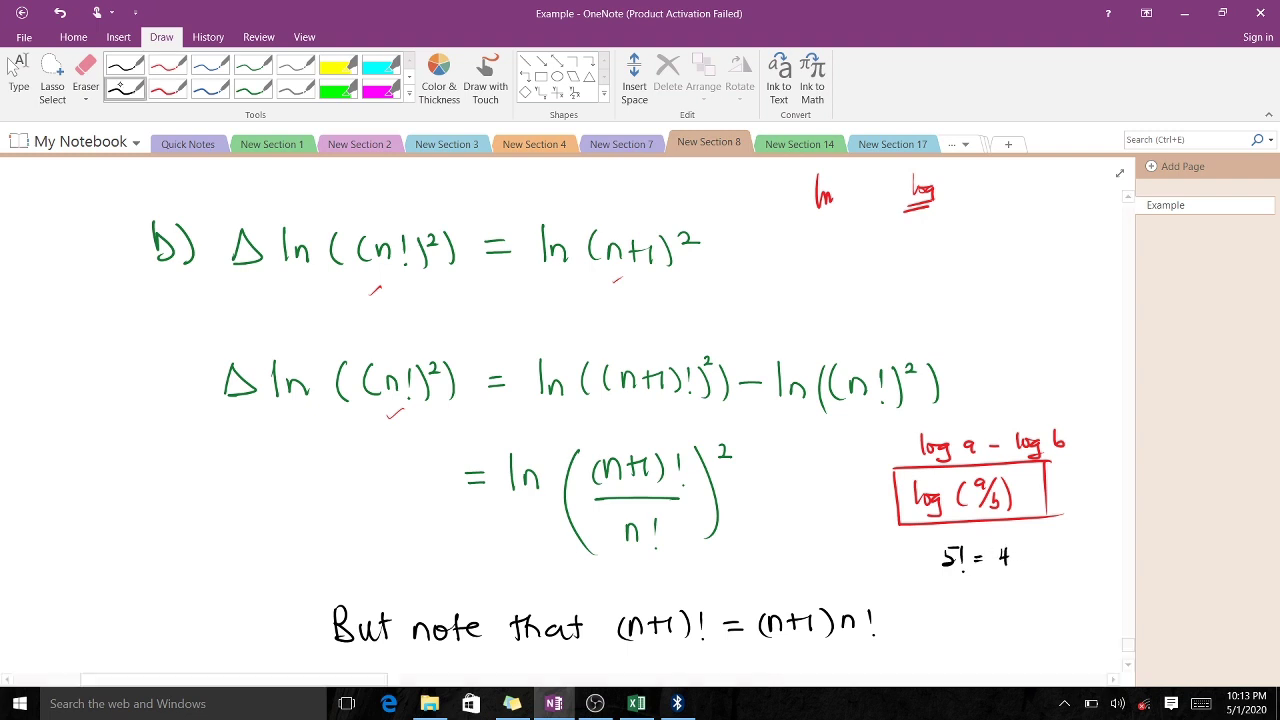
click(85, 75)
drag(1000, 556, 1008, 557)
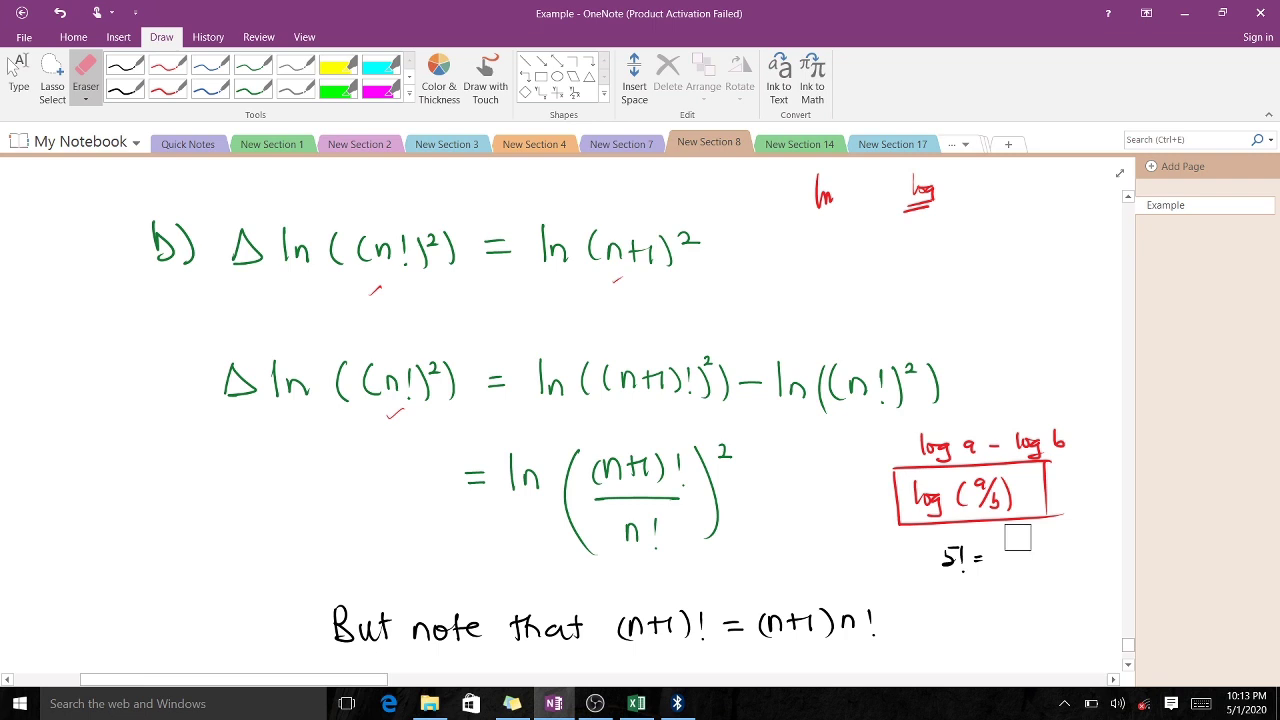
- In blue, expand 5! = 5×4×3×2×1 = 5×4!
click(211, 88)
mouse_move(1002, 547)
mouse_down()
mouse_move(997, 560)
mouse_move(1016, 557)
mouse_up()
drag(1024, 546, 1032, 562)
drag(1038, 548, 1039, 557)
drag(1053, 546, 1074, 556)
mouse_move(1074, 548)
mouse_down()
mouse_move(1065, 557)
mouse_move(1101, 556)
mouse_up()
drag(1101, 548, 1092, 557)
drag(1107, 545, 1108, 560)
drag(979, 587, 1028, 596)
mouse_move(1028, 580)
mouse_down()
mouse_move(1015, 597)
mouse_move(1054, 591)
mouse_up()
click(1056, 597)
drag(1042, 603, 1058, 606)
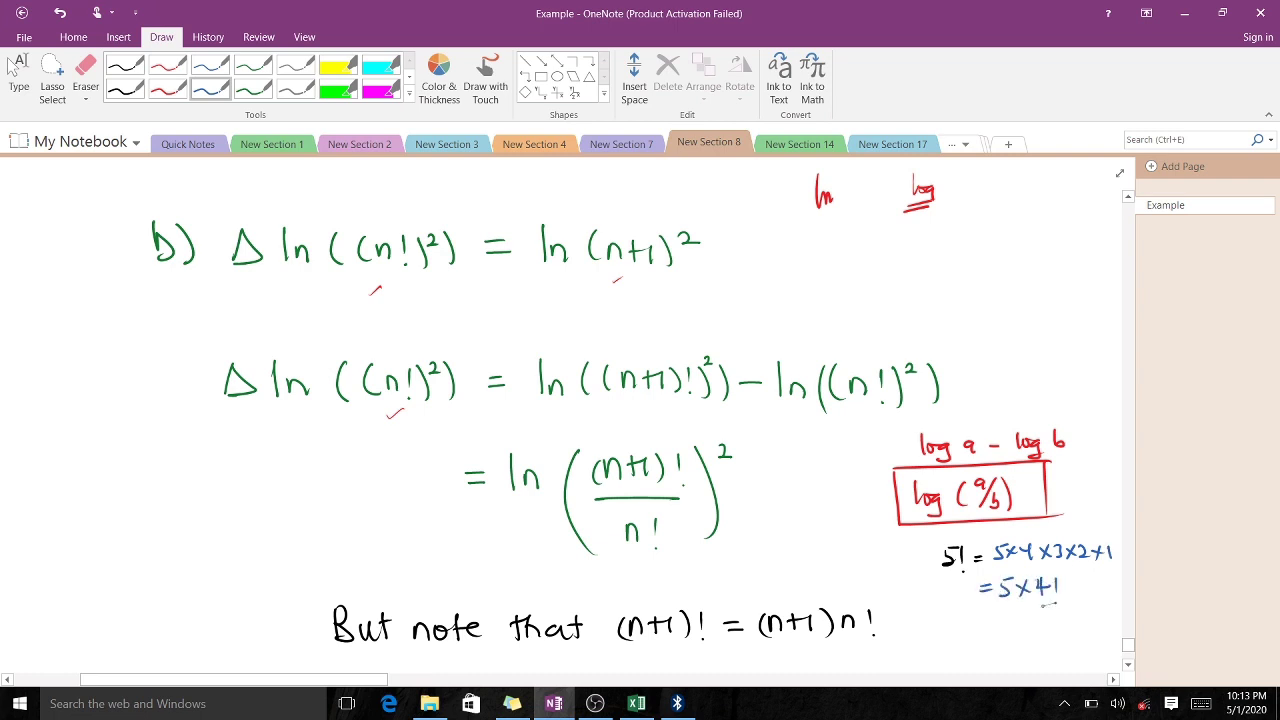
- Write n! = n×(n−1)! on the next line
mouse_move(923, 637)
mouse_down()
mouse_move(928, 626)
mouse_move(931, 637)
mouse_up()
click(936, 636)
drag(937, 622, 1037, 635)
drag(1040, 628, 1052, 634)
drag(1056, 620, 1065, 632)
click(1066, 640)
- Write (n+1)! = (n+1)(n!) below the n! identity
click(1127, 664)
drag(906, 658, 925, 652)
mouse_move(920, 646)
mouse_down()
mouse_move(930, 657)
mouse_move(897, 659)
mouse_move(981, 656)
mouse_up()
click(937, 647)
click(949, 658)
drag(987, 648, 1008, 649)
drag(1004, 644, 1013, 656)
mouse_move(1017, 642)
mouse_down()
mouse_move(1020, 656)
mouse_move(1064, 659)
mouse_up()
click(1055, 658)
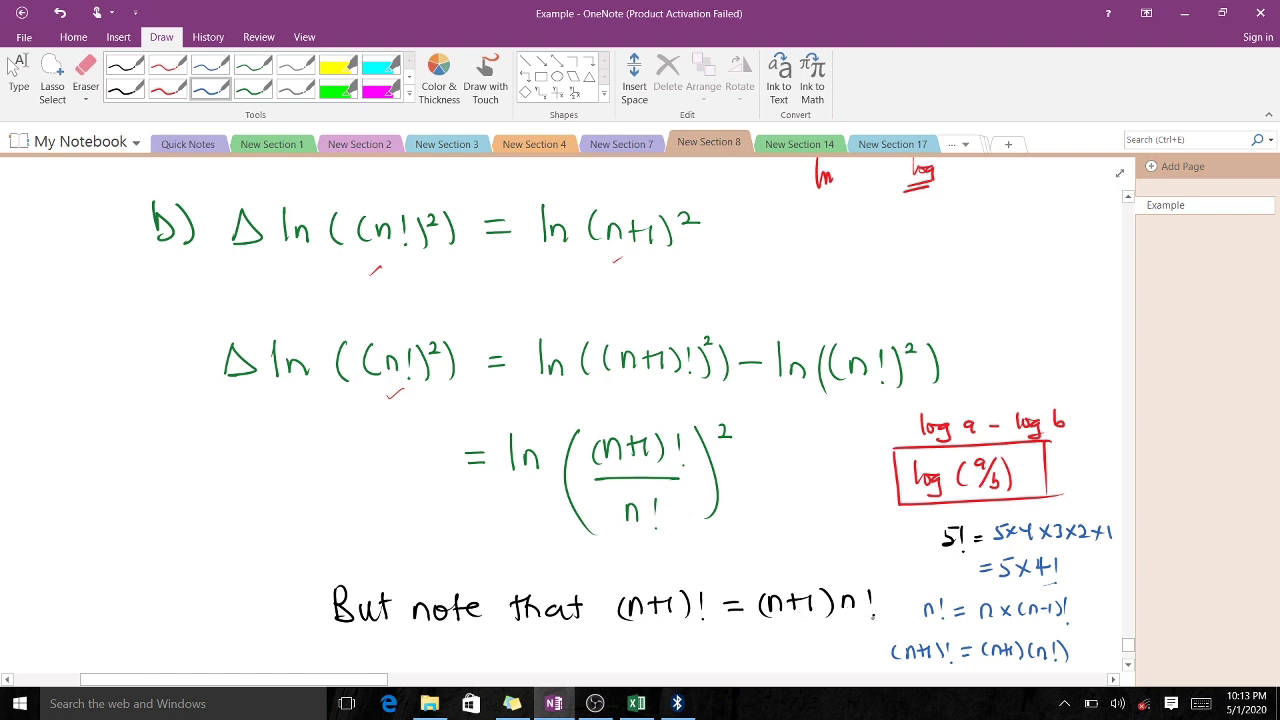
- Write the side note (n+1)! beside the squared fraction in part b
scroll(1100, 662, down, 5)
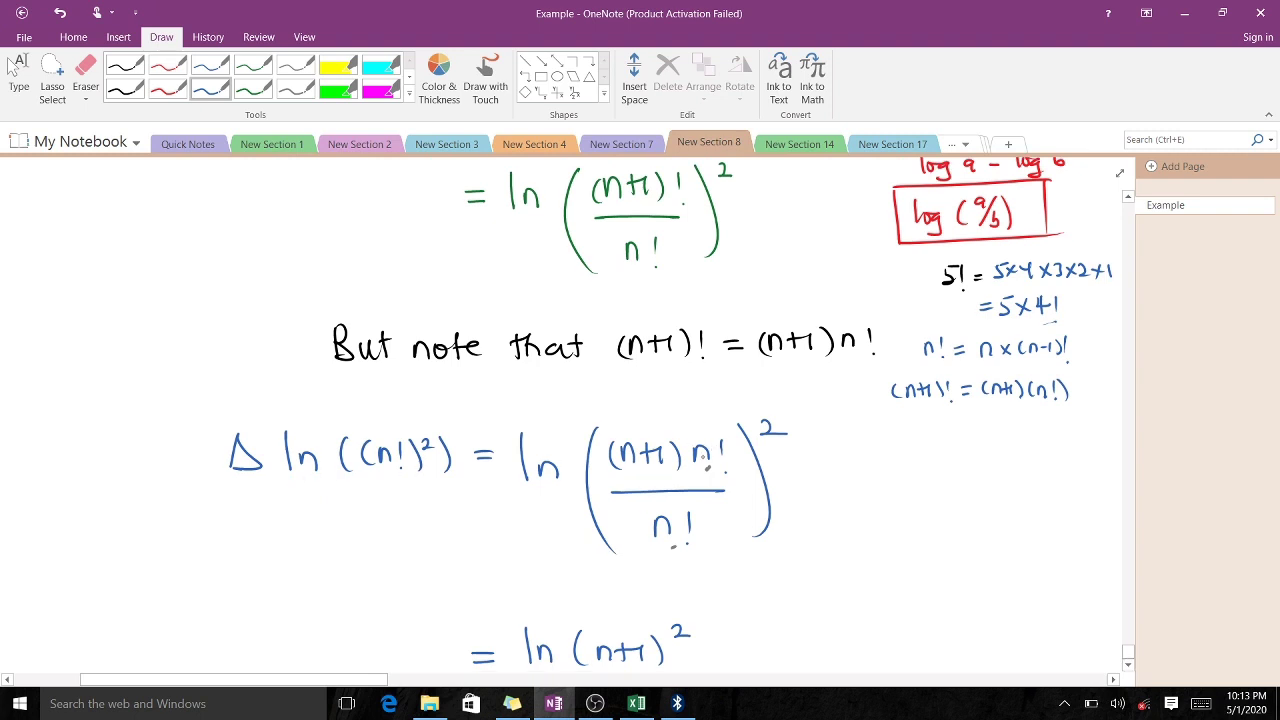
mouse_move(883, 470)
mouse_down()
mouse_move(884, 456)
mouse_move(895, 476)
mouse_up()
mouse_move(903, 455)
mouse_down()
mouse_move(904, 475)
mouse_move(914, 465)
mouse_up()
mouse_move(916, 460)
mouse_down()
mouse_move(930, 478)
mouse_move(867, 484)
mouse_up()
- Mark both n! terms as cancelled and write ln(n+1)² under (n+1)!
drag(662, 548, 679, 541)
drag(699, 474, 711, 469)
drag(888, 538, 912, 540)
mouse_move(904, 530)
mouse_down()
mouse_move(938, 541)
mouse_move(893, 547)
mouse_up()
drag(943, 511, 963, 521)
drag(851, 511, 854, 550)
mouse_move(862, 544)
mouse_down()
mouse_move(869, 533)
mouse_move(873, 549)
mouse_up()
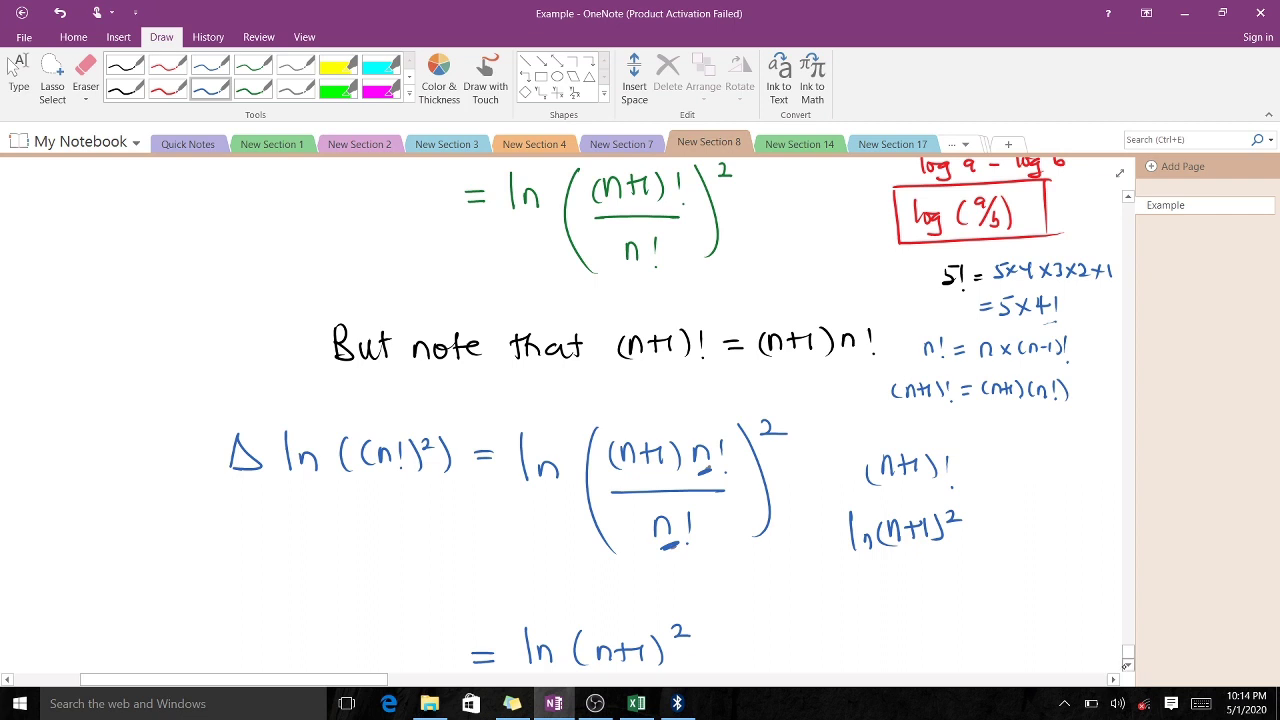